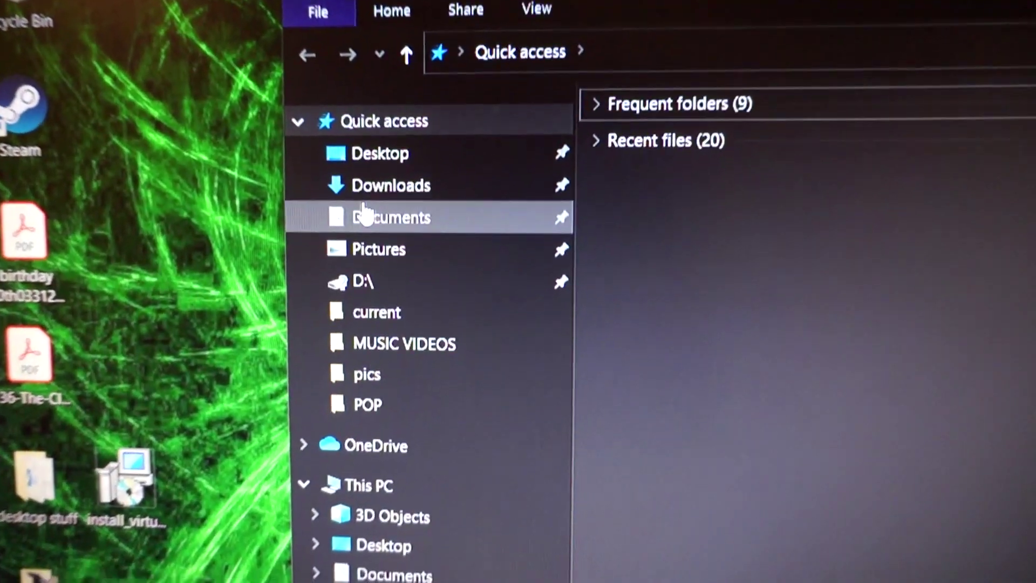
Step: Open the Documents folder from Quick access in File Explorer
left_click(375, 231)
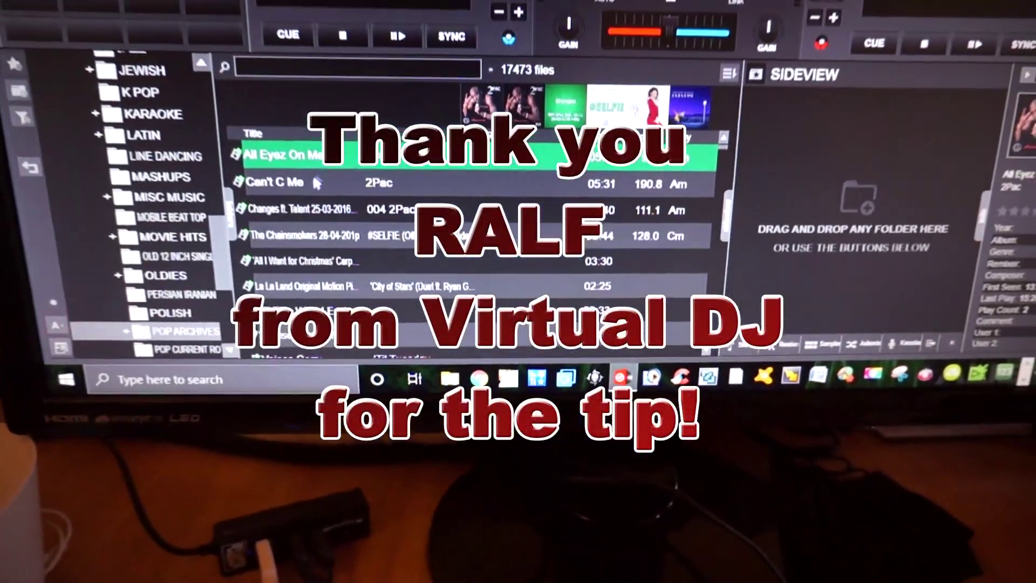
Step: Load 2Pac's 'Can't C Me' onto deck 1 and start it playing
left_click(314, 195)
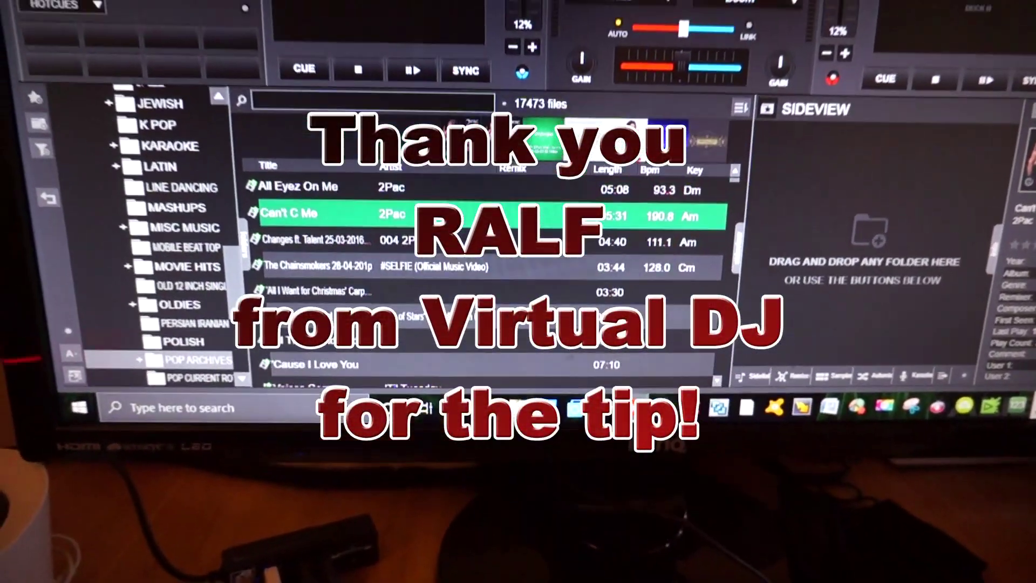
double_click(314, 192)
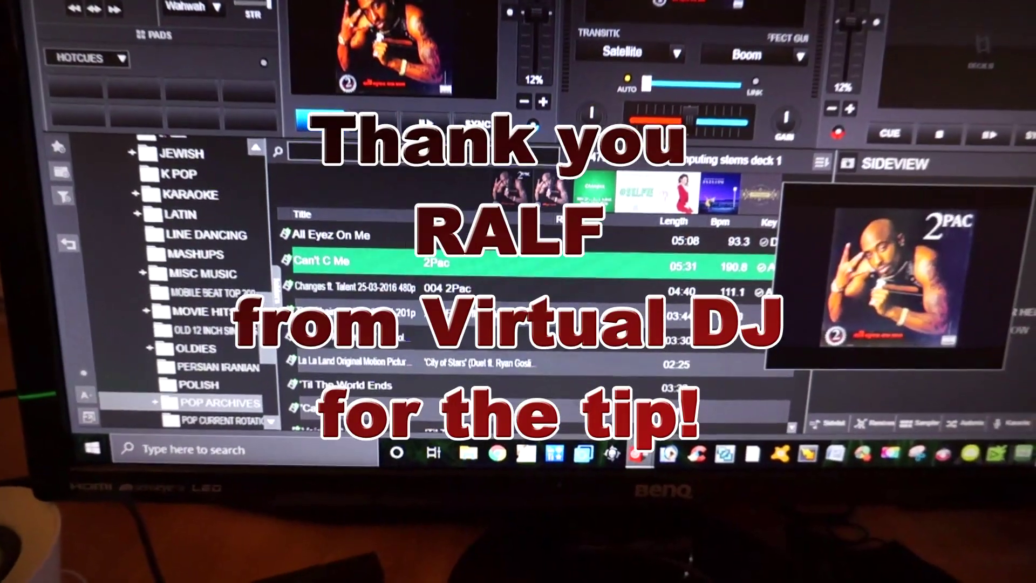
left_click_drag(980, 267, 915, 142)
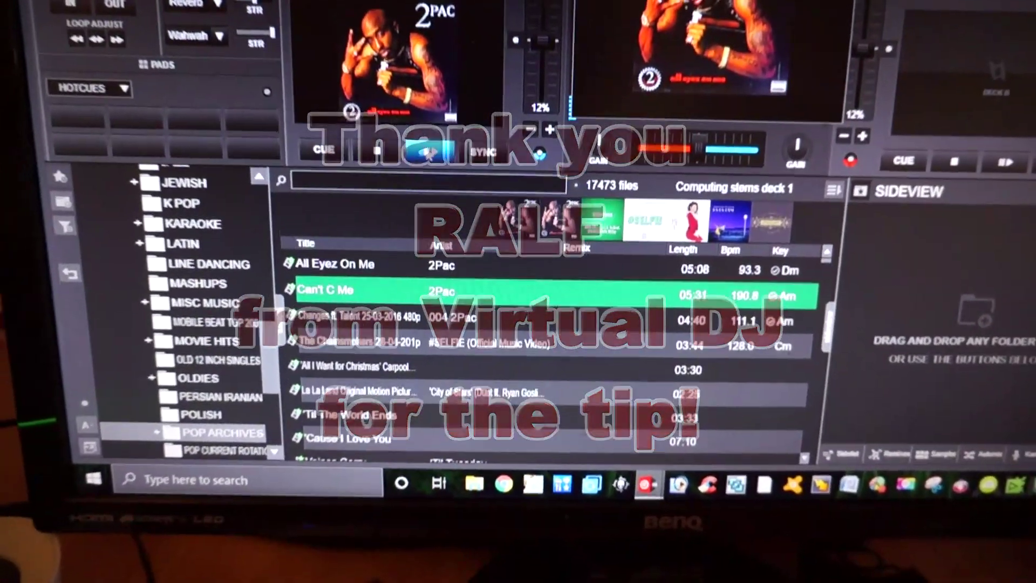
left_click(441, 139)
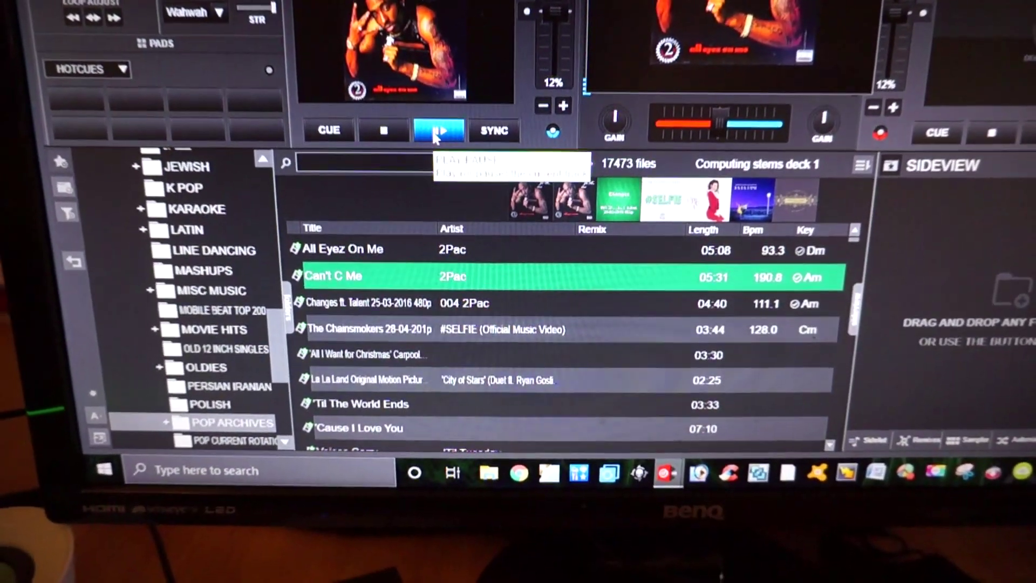